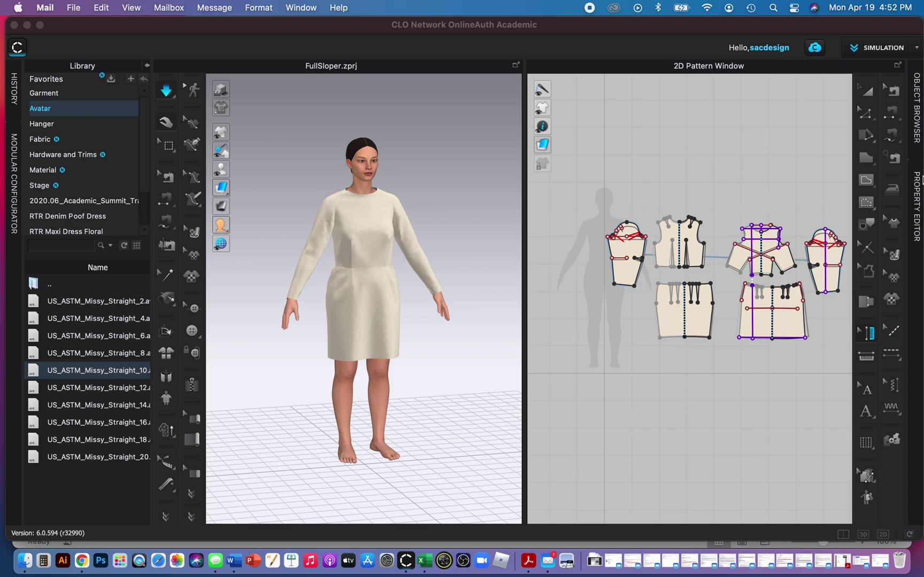
- Show the FullSloper's seven POM measurements in the Object Browser's POM table
click(921, 155)
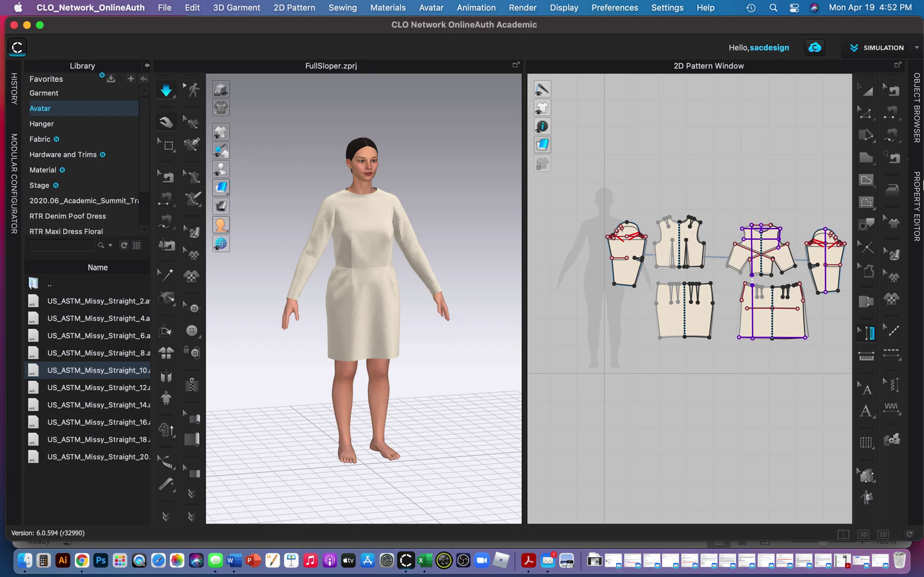
click(917, 134)
click(826, 155)
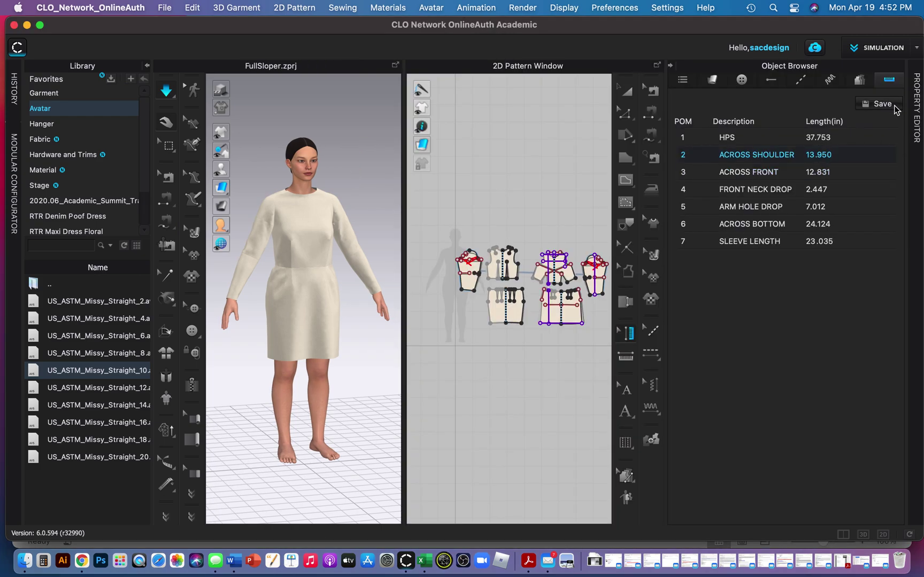
click(894, 105)
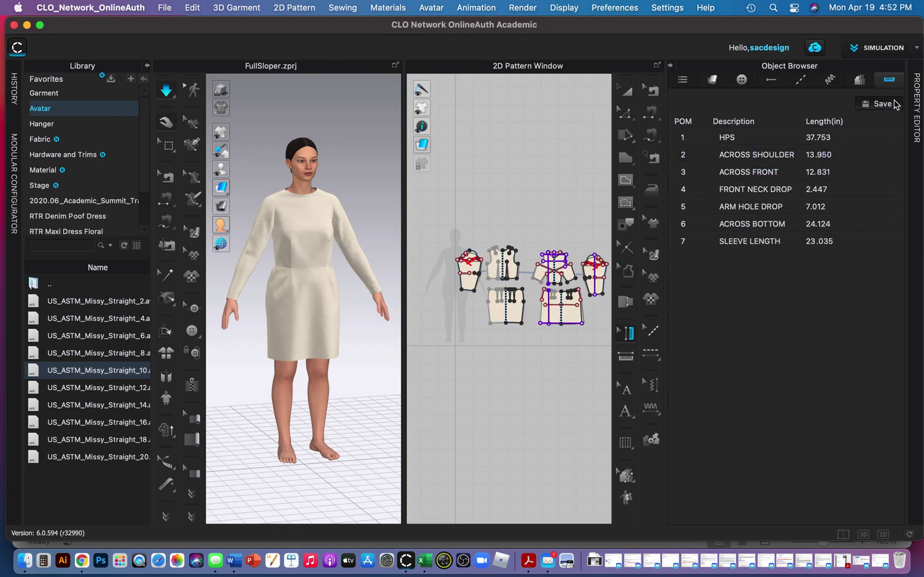
- Export the POM table to the Desktop as the POM File (*.csv) 'pom 10'
click(870, 104)
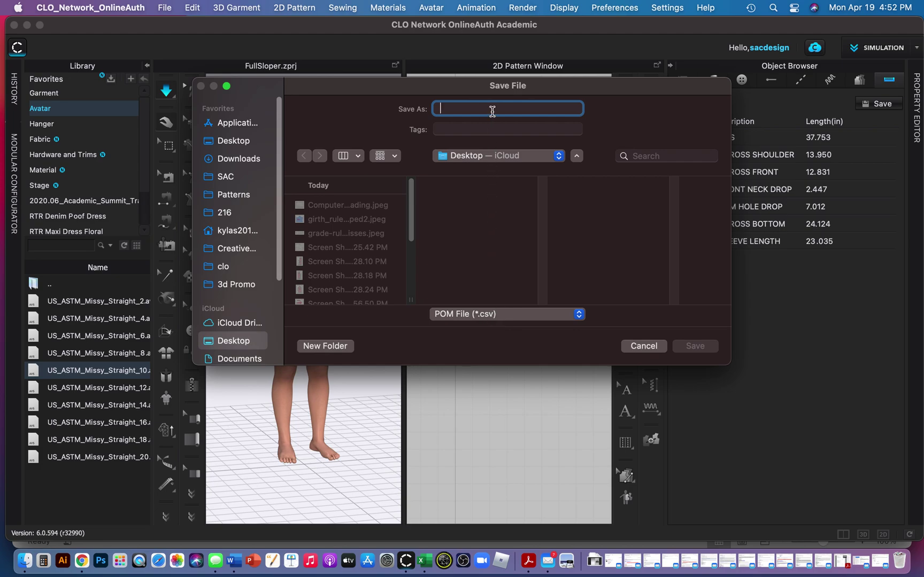
text(pom 10)
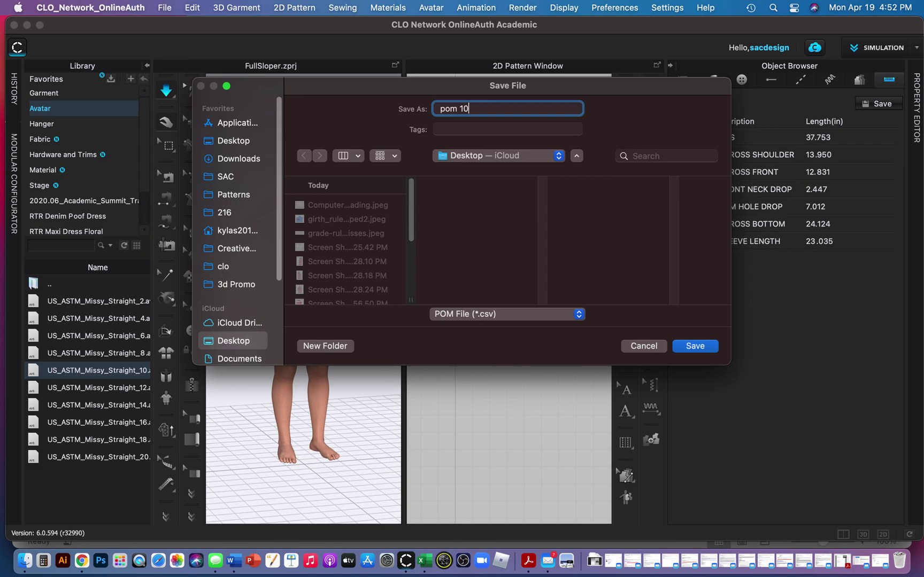
click(695, 346)
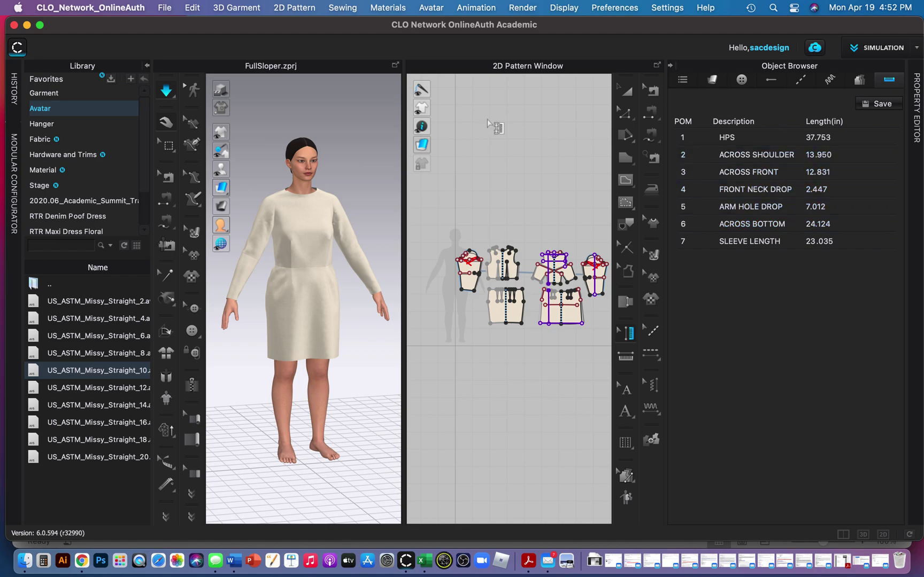
- Load the US_ASTM_Missy_Straight_6 avatar and bring up the Auto Grading options
click(115, 340)
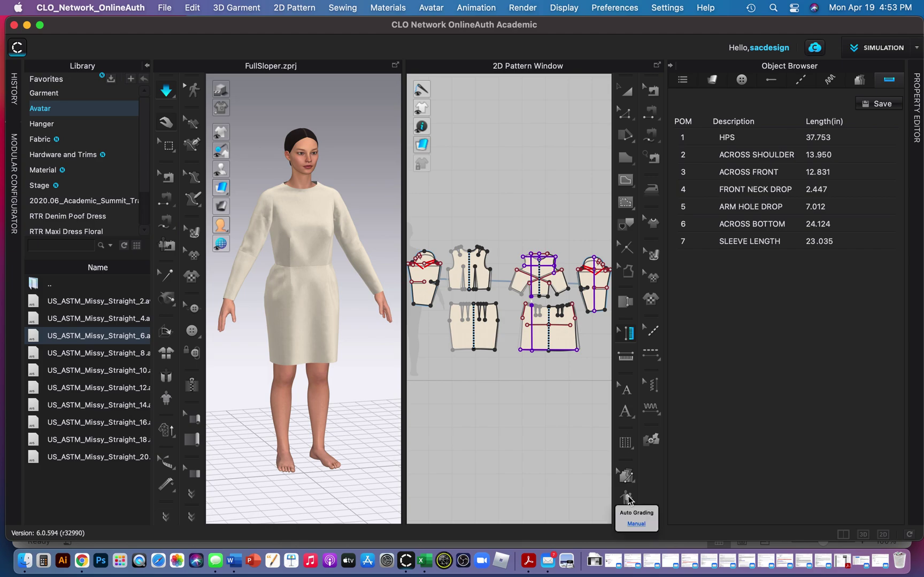
click(627, 498)
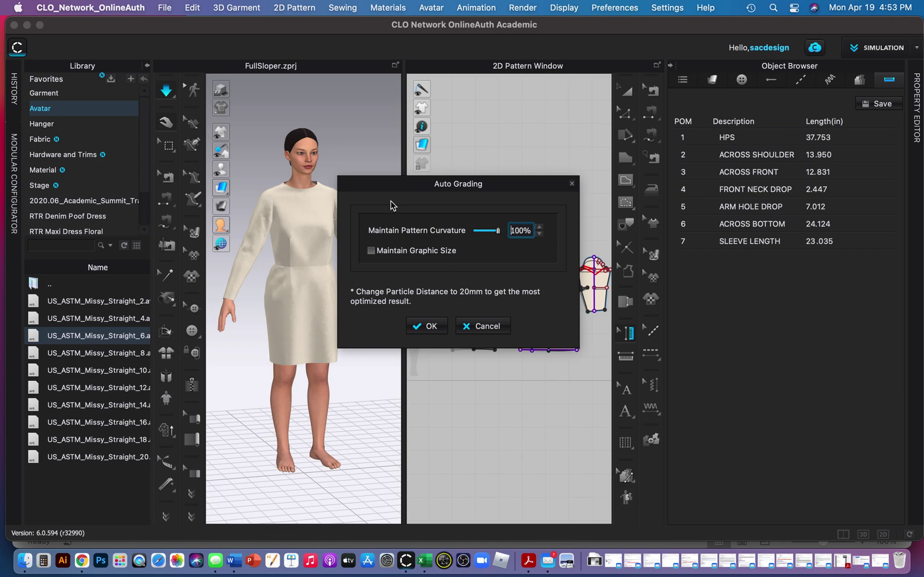
- Confirm auto grading at 100% curvature, updating HPS to 37.364 and sleeve length to 23.020
click(429, 327)
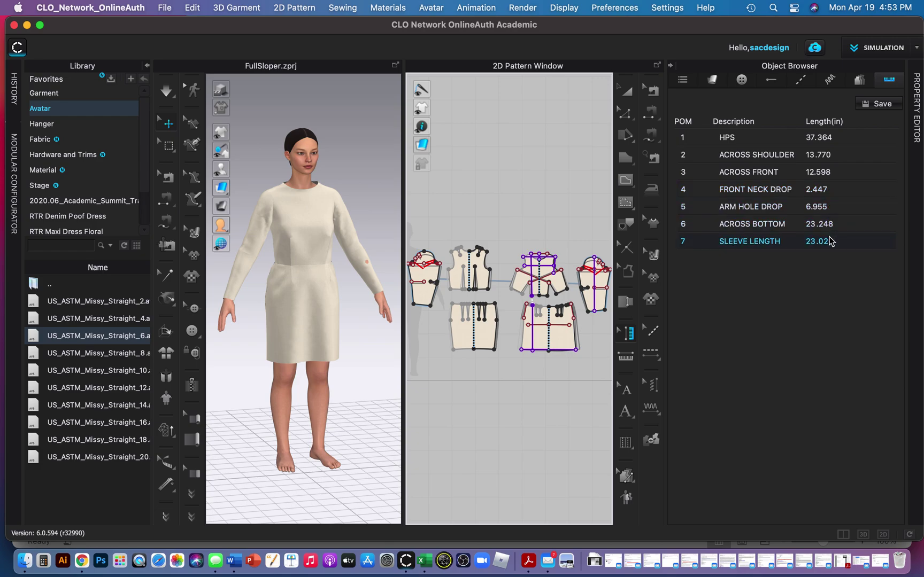
- Export the regraded POM table to the Desktop as the CSV file 'pom 8'
click(882, 105)
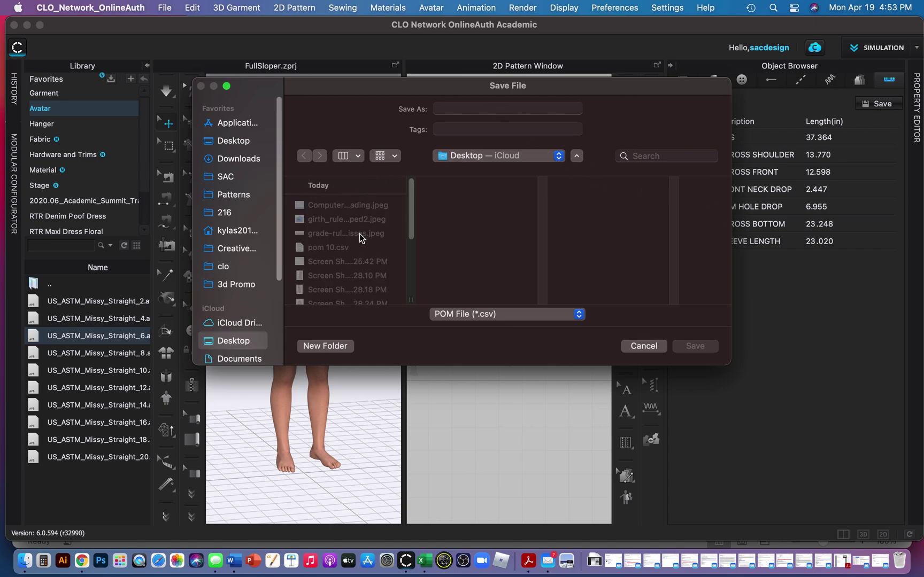
click(472, 113)
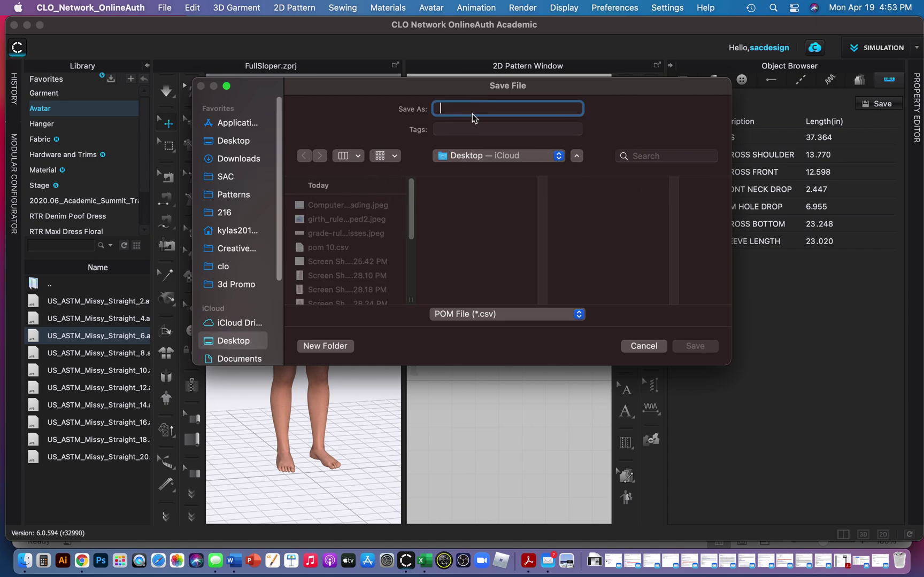
text(pom 8)
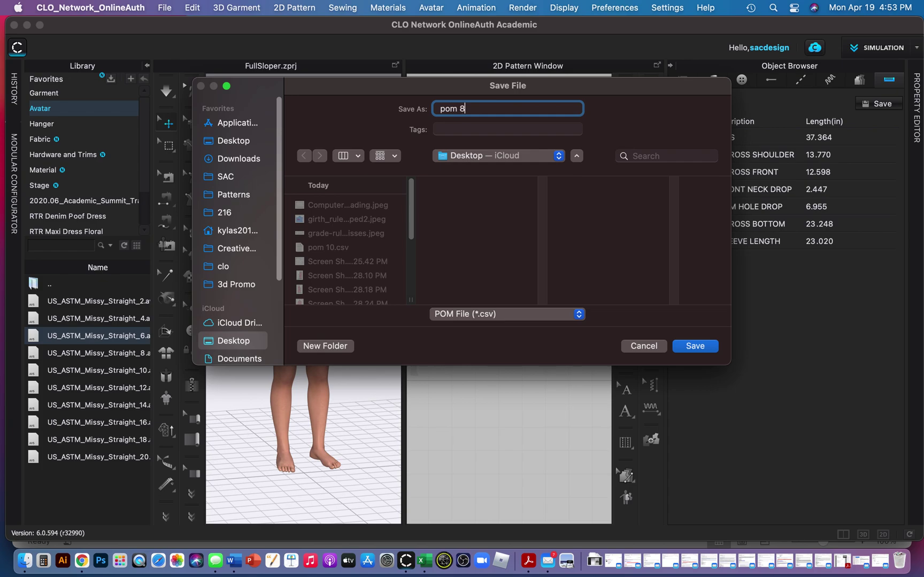
click(703, 346)
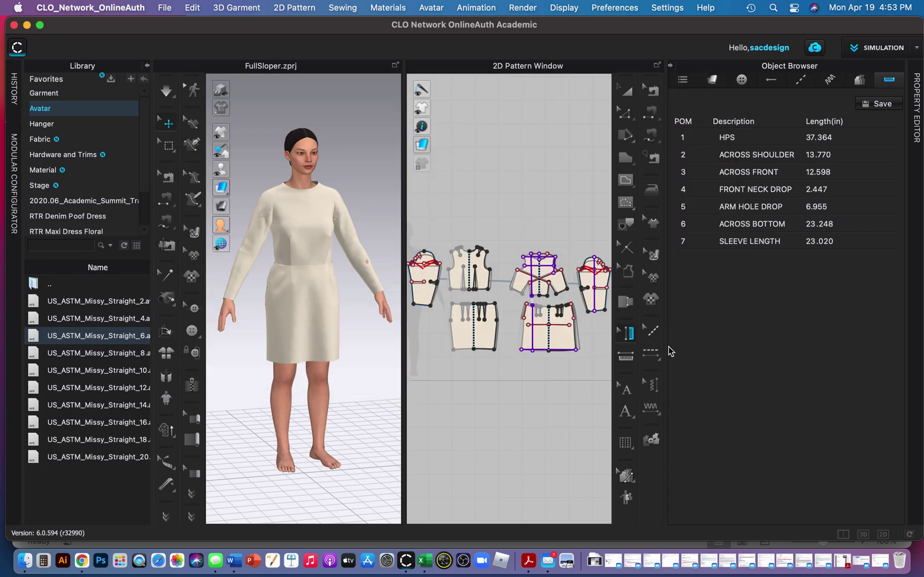
- In a new Finder window on the Desktop, select pom 8.csv and pom 10.csv and open them in Excel
click(24, 560)
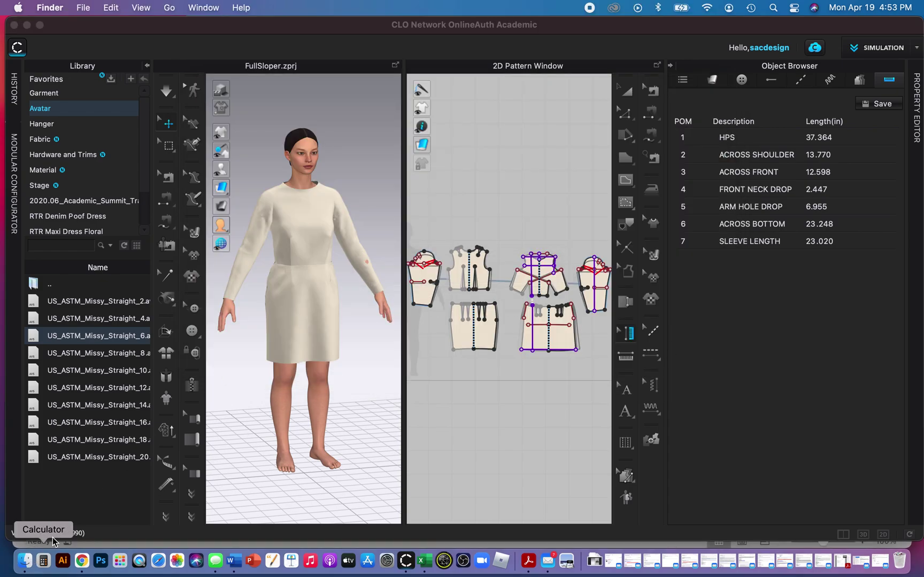
key(super+n)
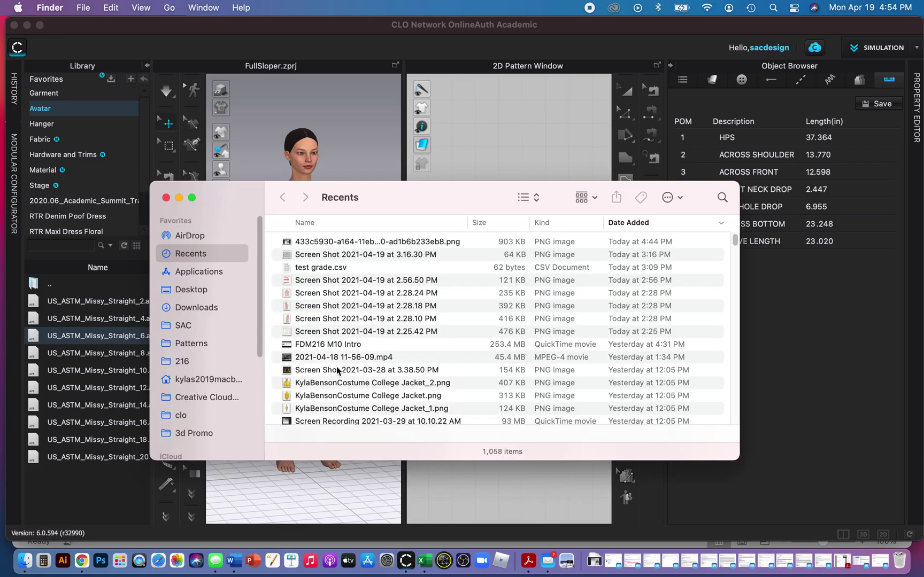
click(203, 312)
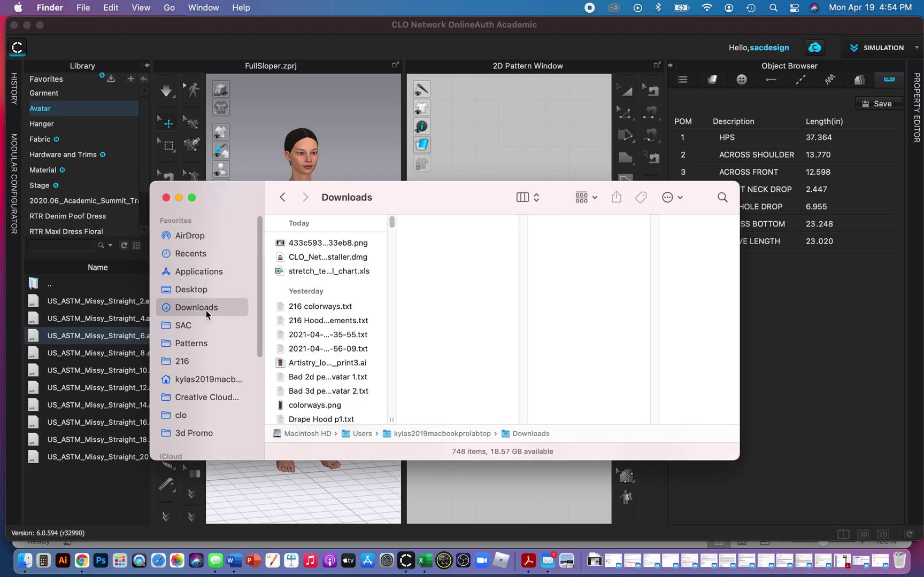
click(193, 290)
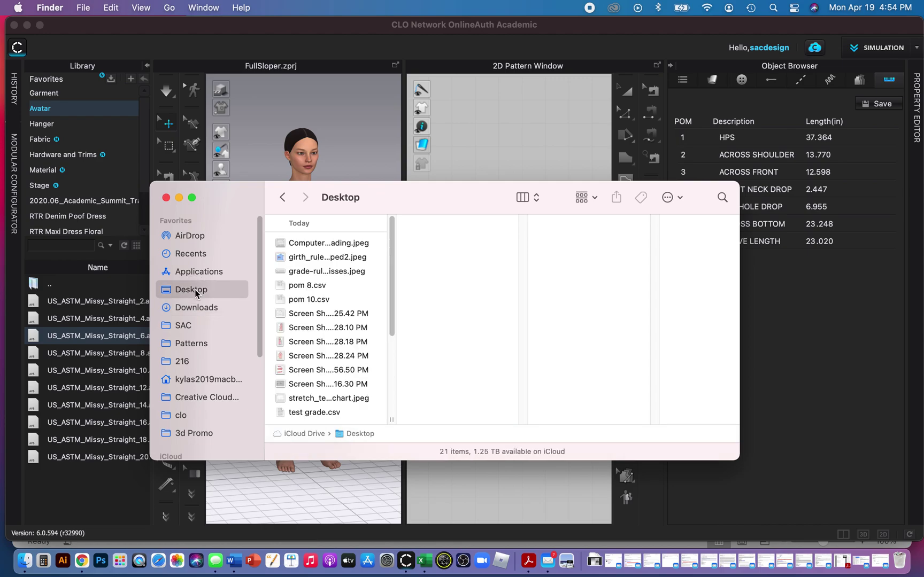
click(306, 287)
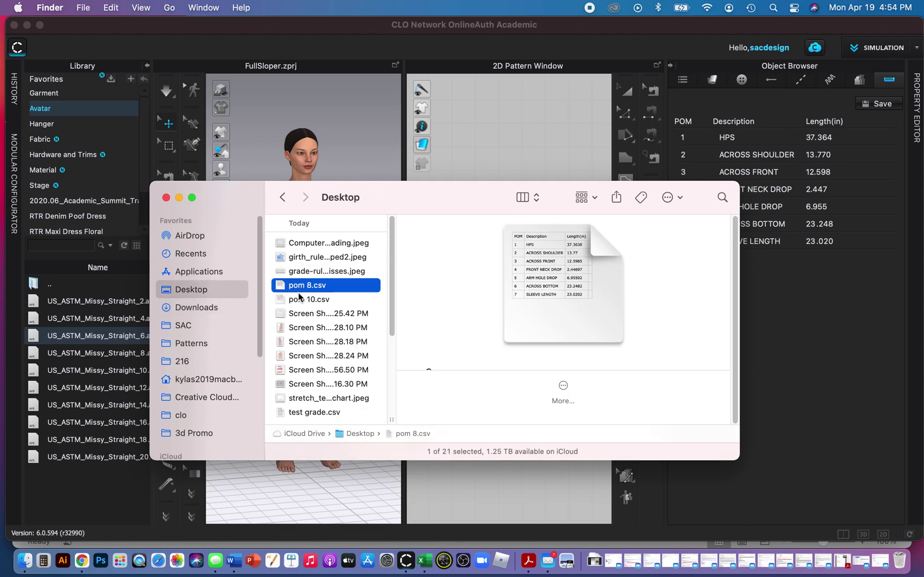
shift+click(300, 302)
drag(300, 302, 426, 560)
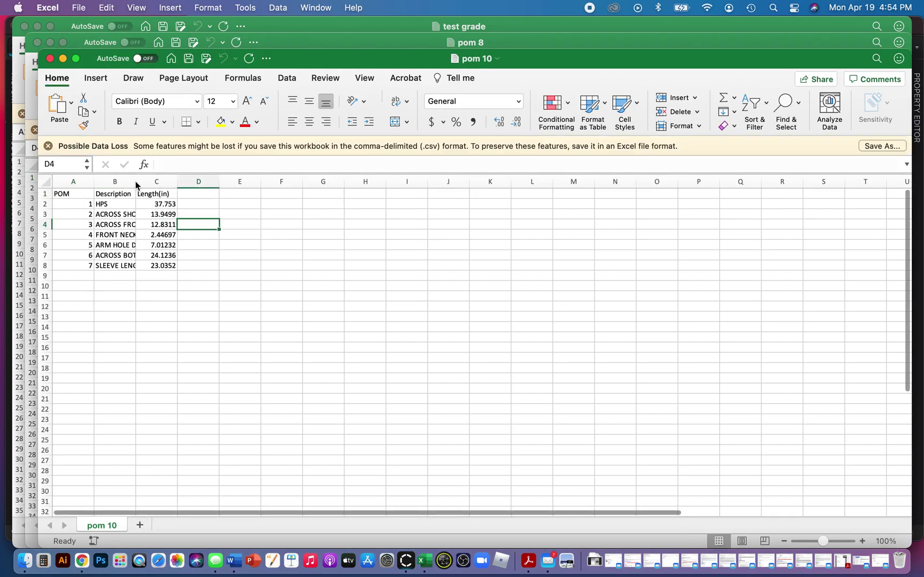
- Widen column B, insert a header row, and label C1 'Size 10'
drag(136, 182, 223, 187)
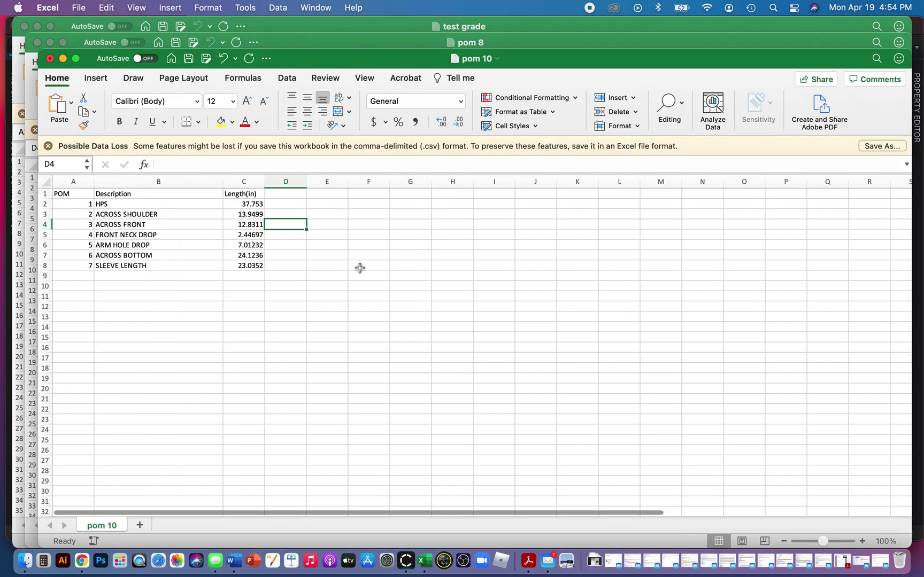
right_click(46, 196)
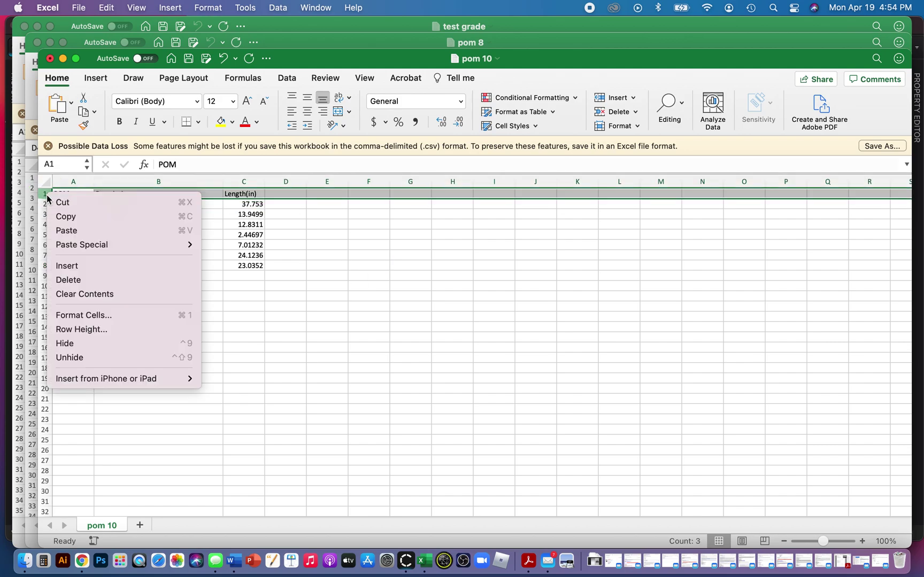
click(89, 265)
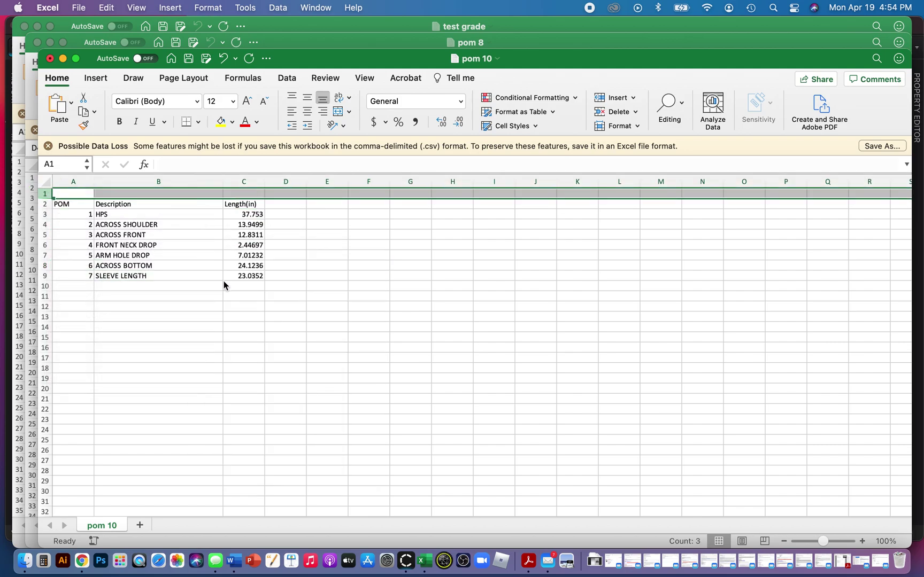
click(251, 195)
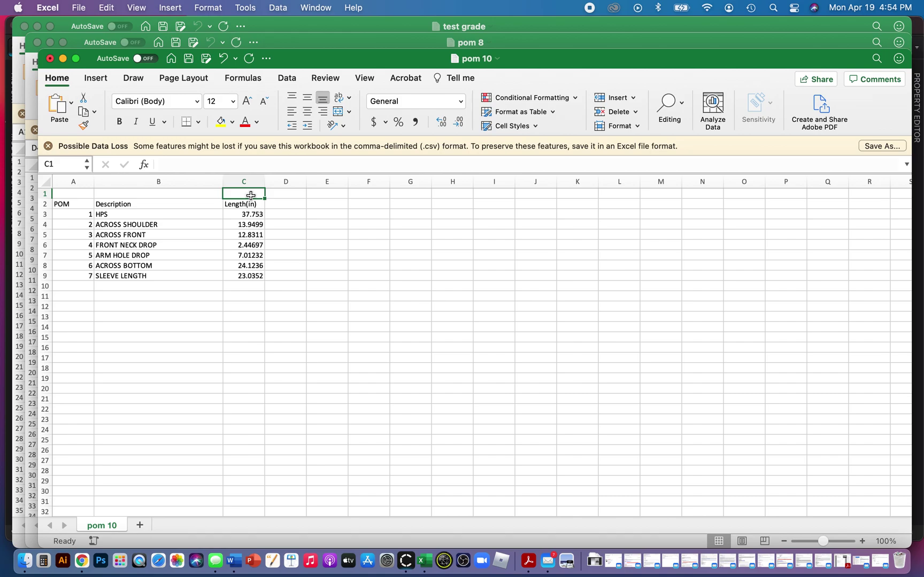
text(Size 10)
click(374, 265)
- Add a narrow column C headed 'Size 8' before the Size 10 data
click(251, 182)
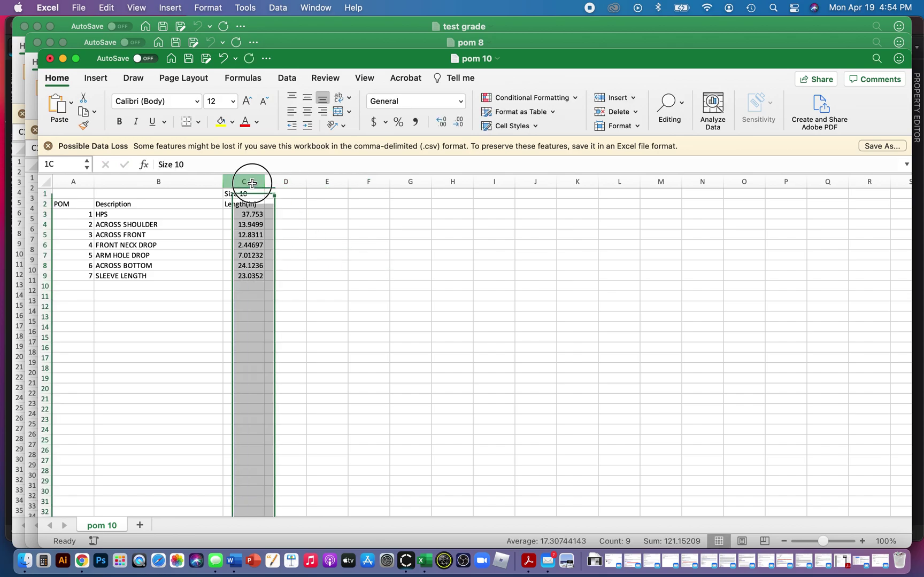
right_click(251, 182)
key(Escape)
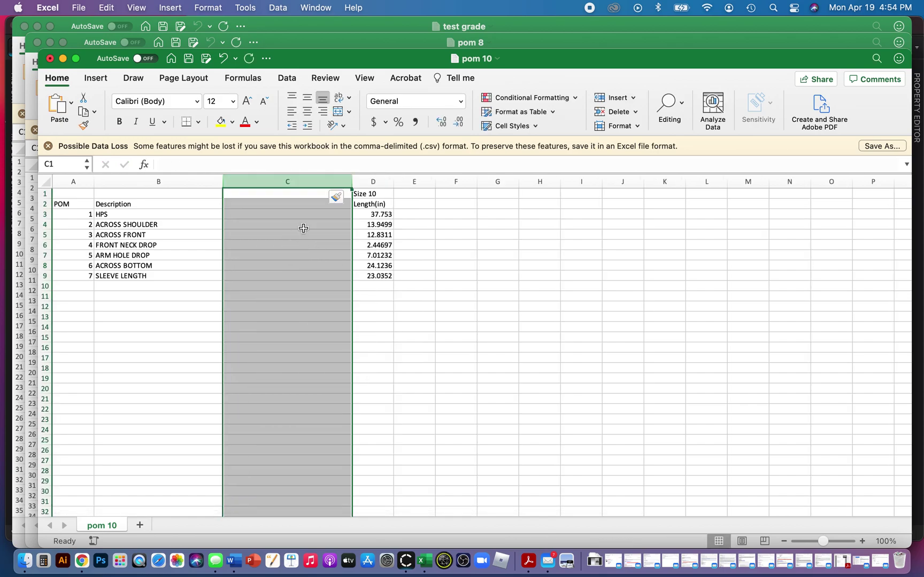
click(310, 193)
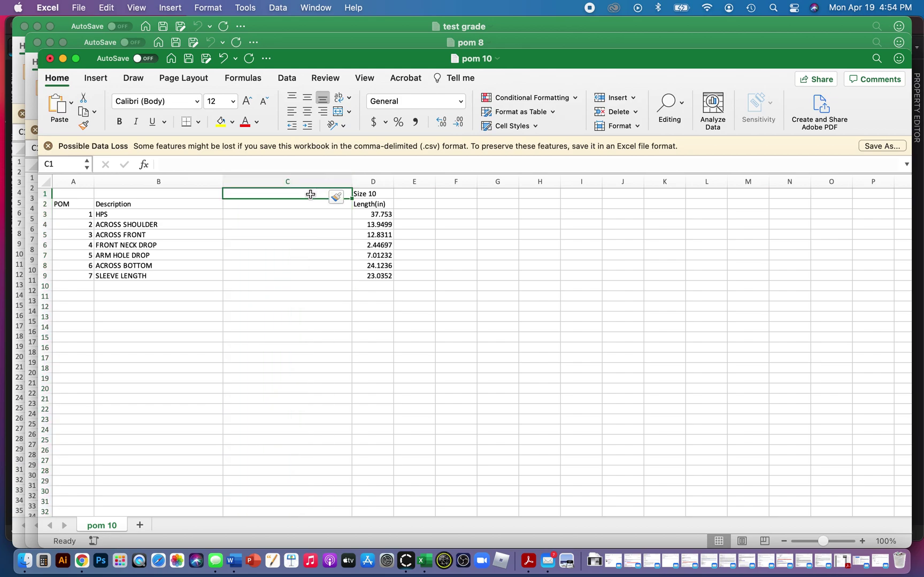
text(Size 8)
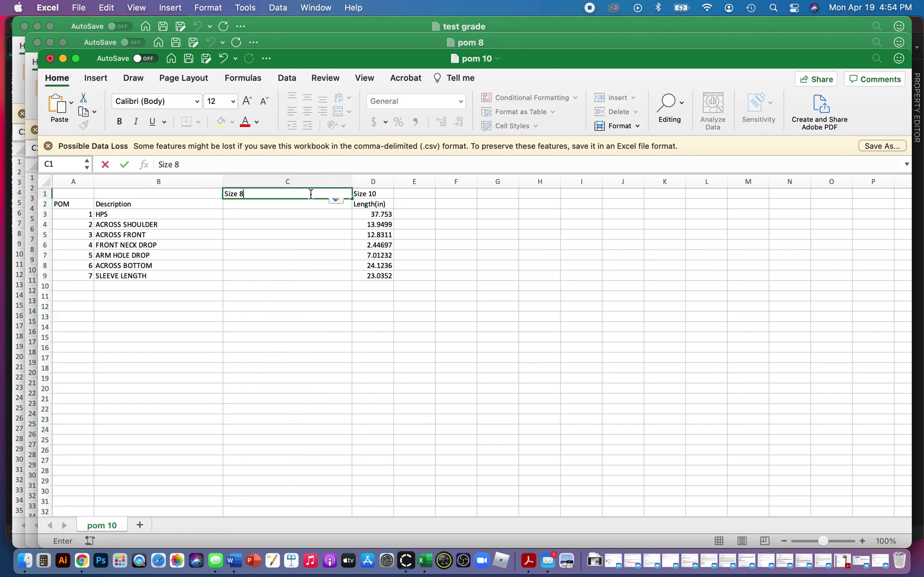
click(293, 285)
drag(353, 182, 283, 186)
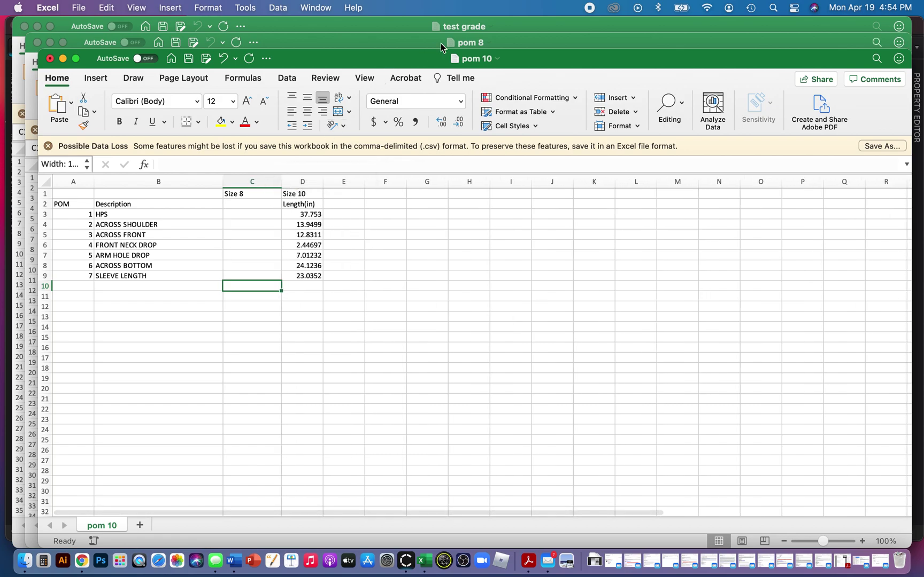
- Copy the size 8 lengths from the pom 8 workbook and paste them into pom 10 starting at C3
click(432, 42)
drag(156, 190, 153, 250)
key(super+c)
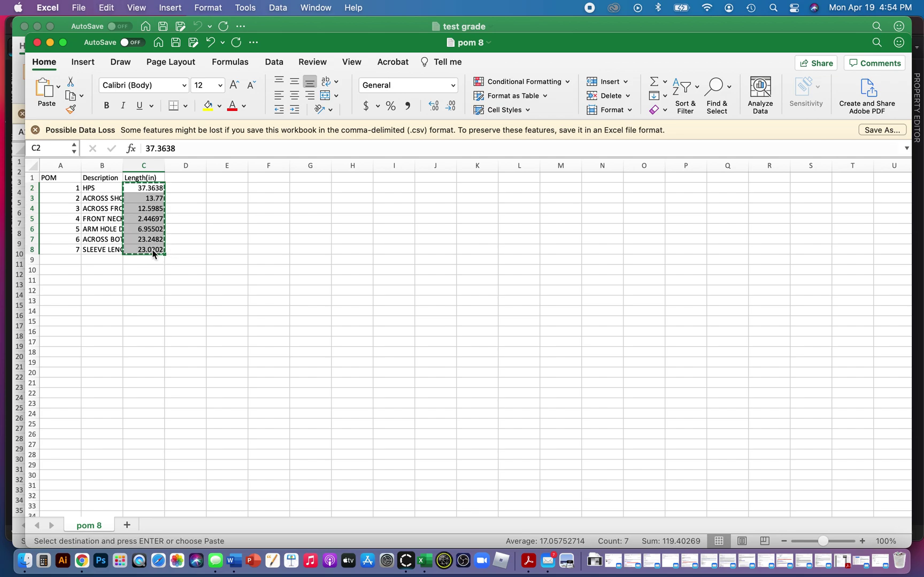
click(325, 28)
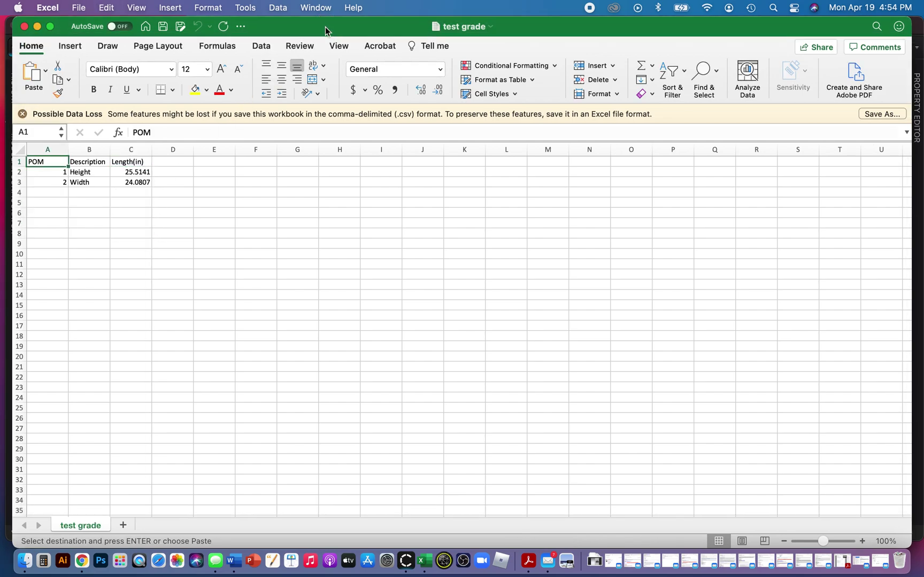
click(37, 27)
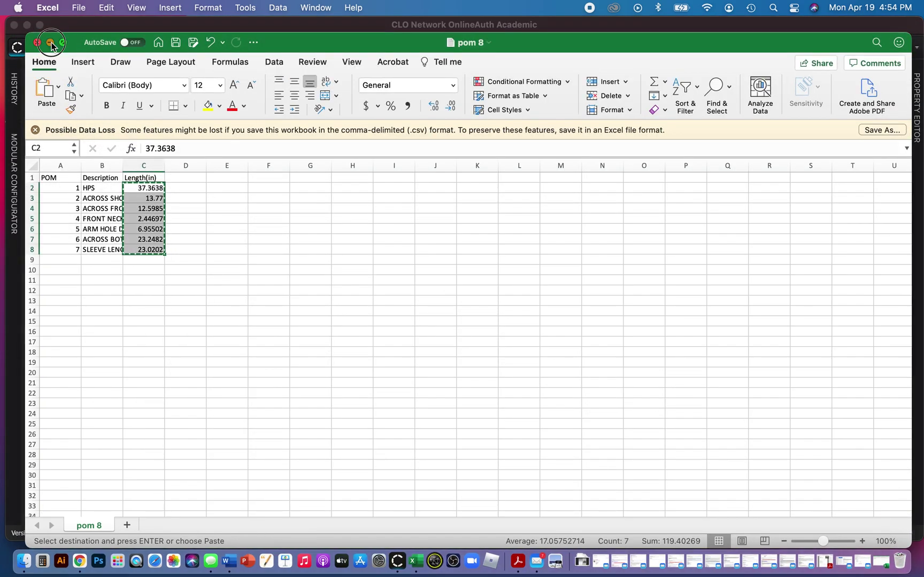
click(49, 42)
click(250, 212)
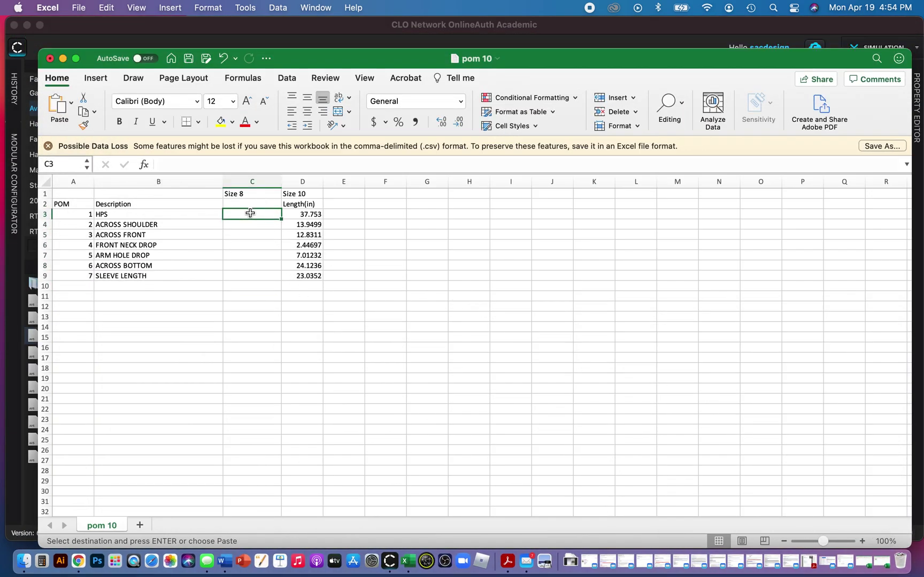
key(super+v)
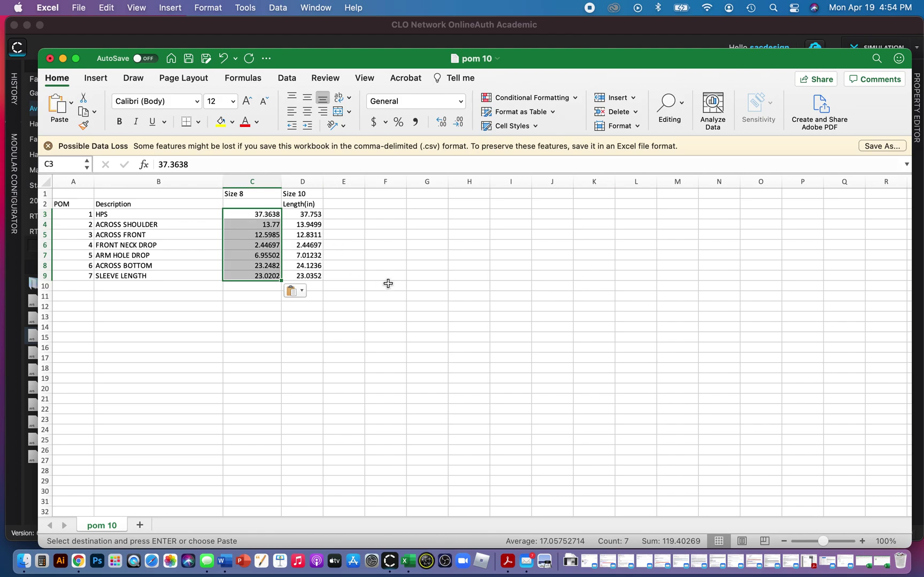
click(387, 285)
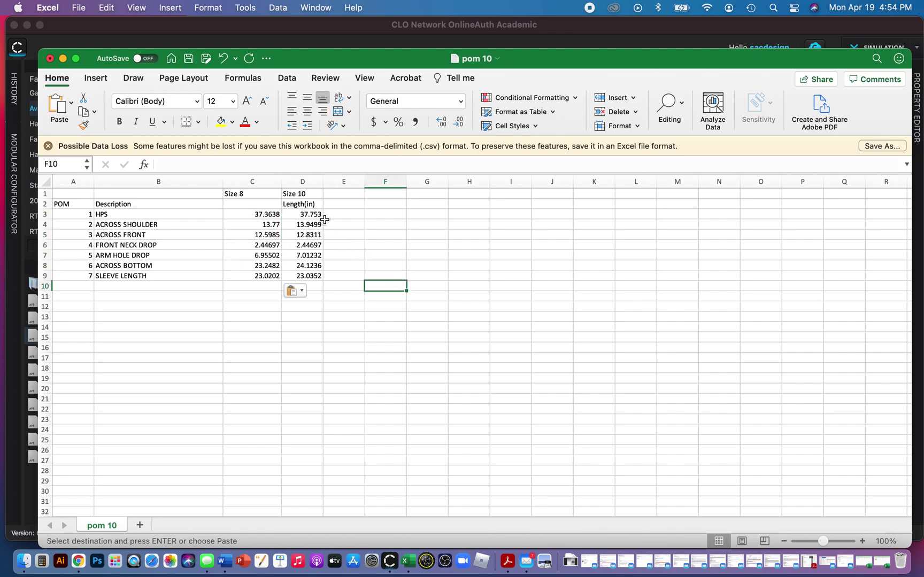
click(323, 223)
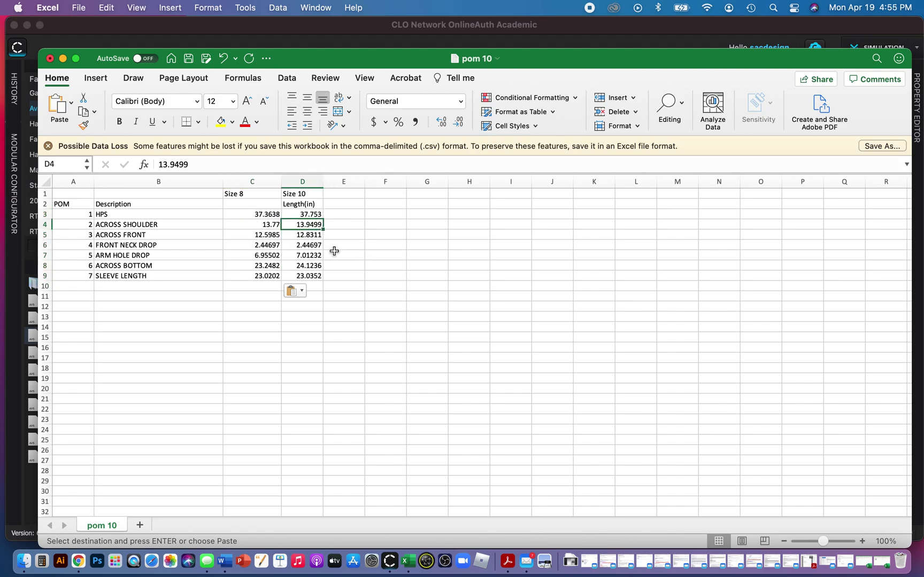
click(112, 37)
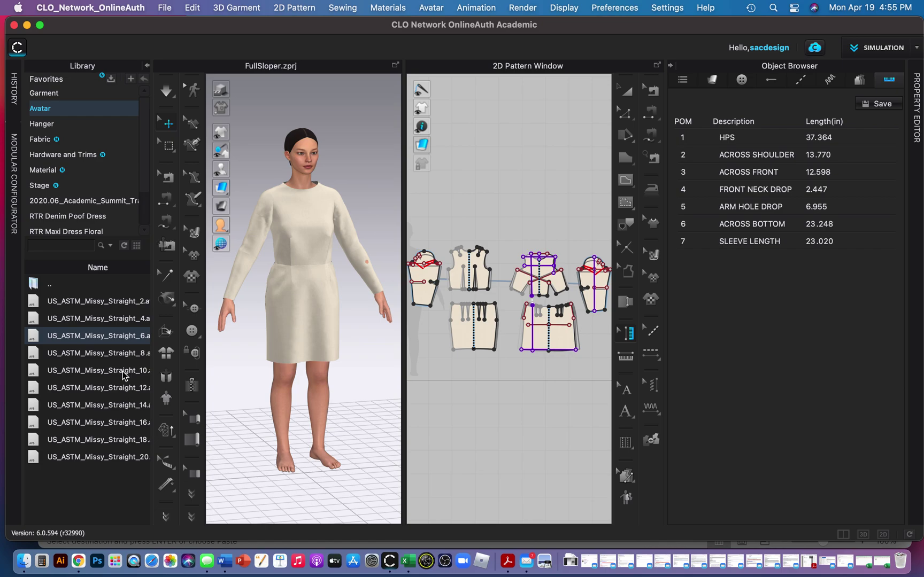
- Load the US_ASTM_Missy_Straight_14 avatar, auto-grade at 100% curvature, and simulate the garment
click(118, 410)
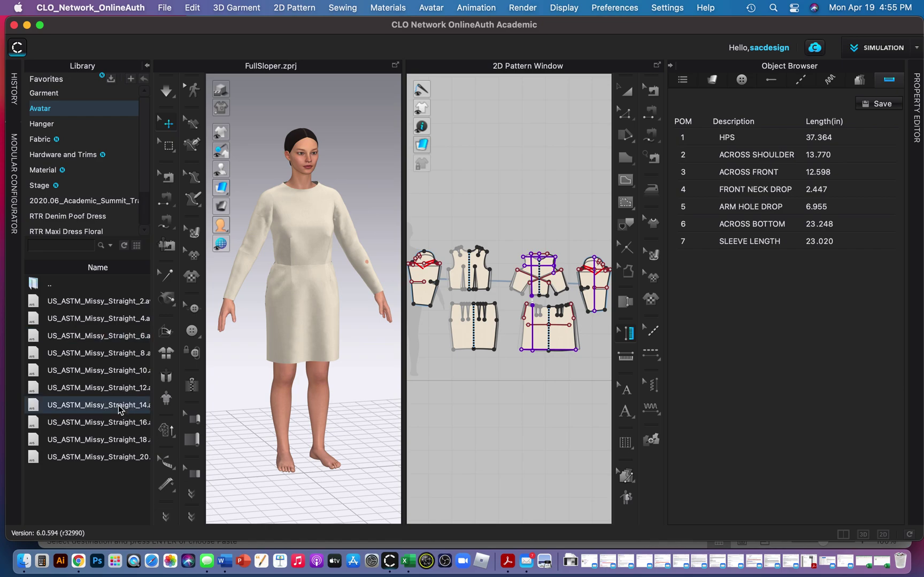
double_click(119, 410)
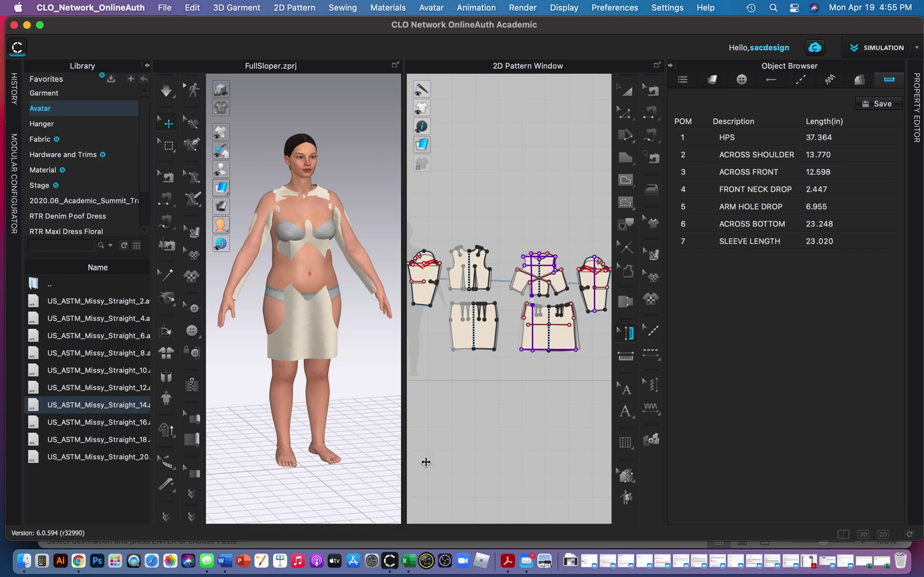
click(627, 502)
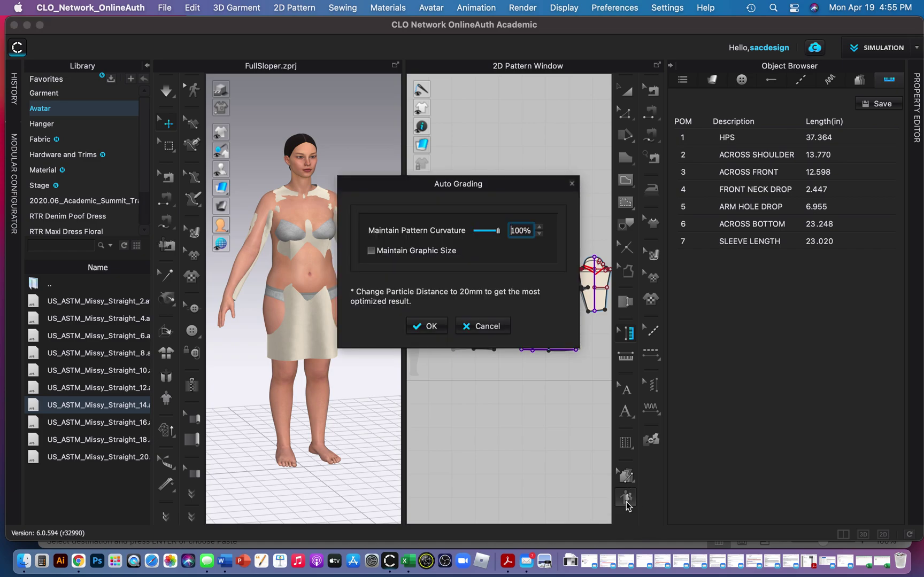
click(424, 331)
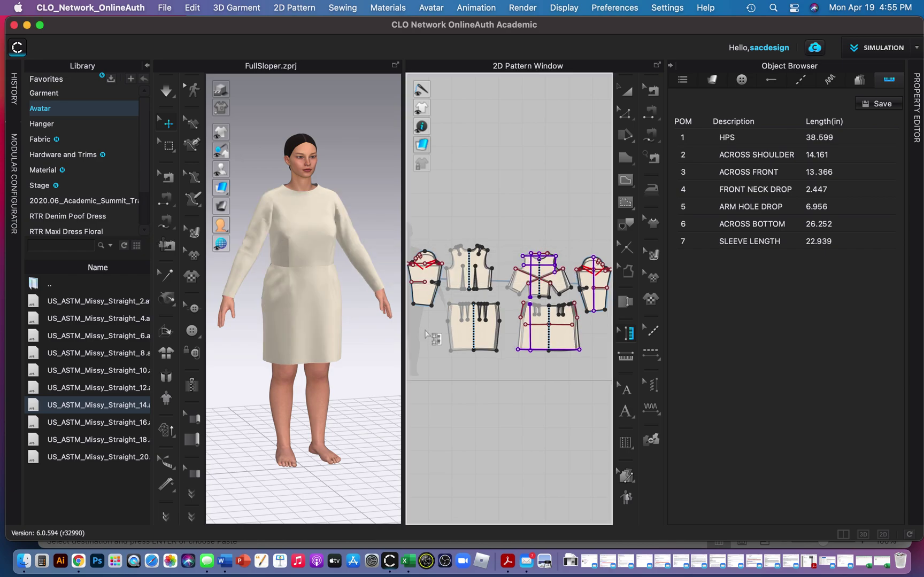
click(170, 91)
- Export the size 14 POM measurements to the Desktop as the CSV file 'pom 14'
right_drag(283, 340, 262, 342)
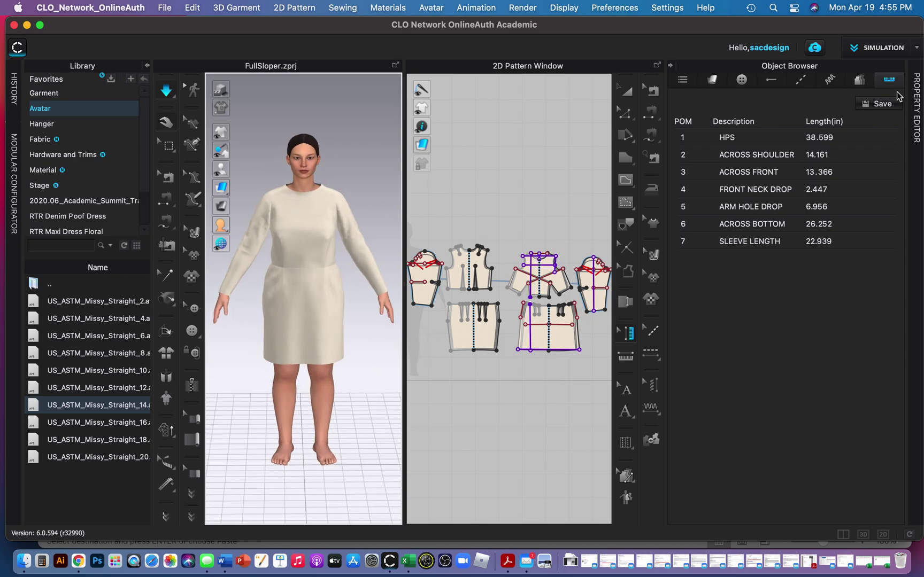
click(881, 104)
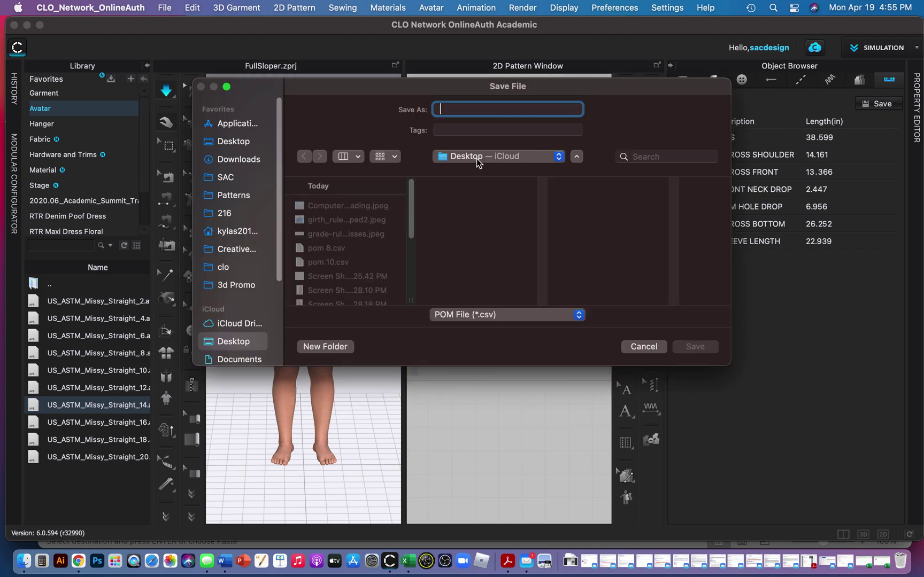
text(pom 14)
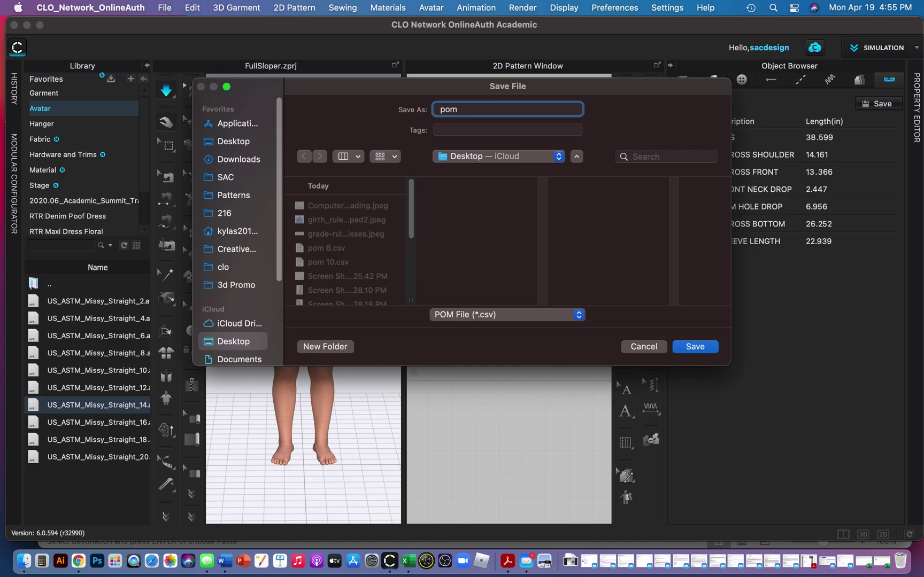
click(695, 346)
click(24, 561)
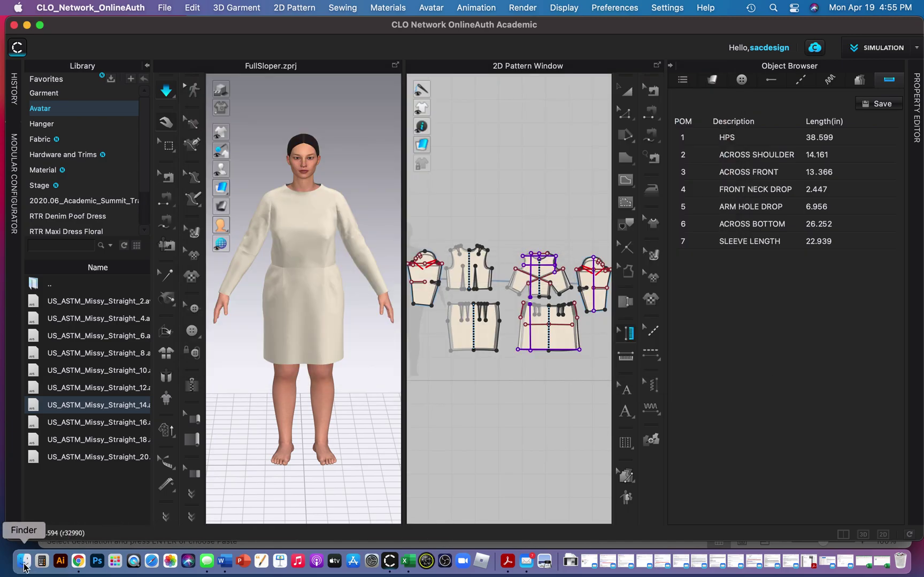
- Open pom 14.csv in Excel and copy its length values in C2:C8
click(312, 315)
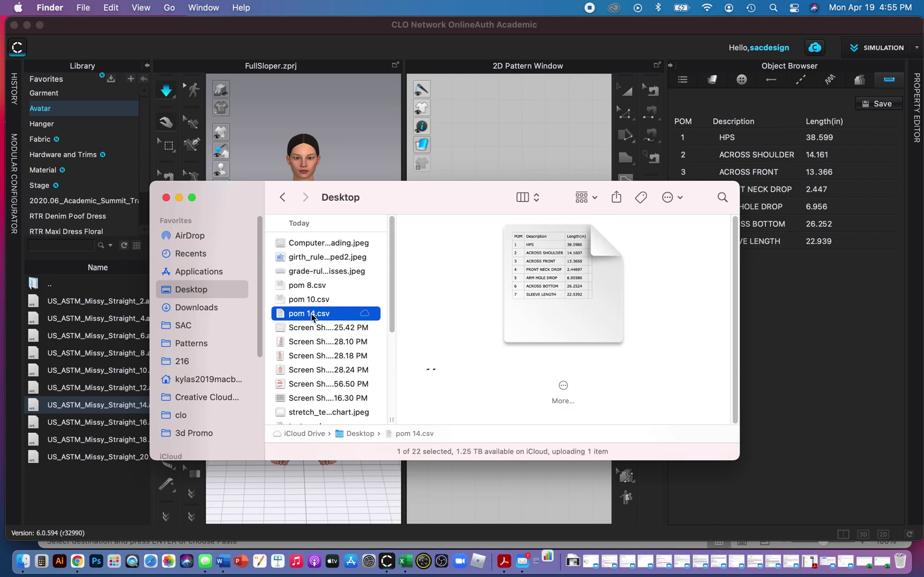
drag(312, 315, 409, 566)
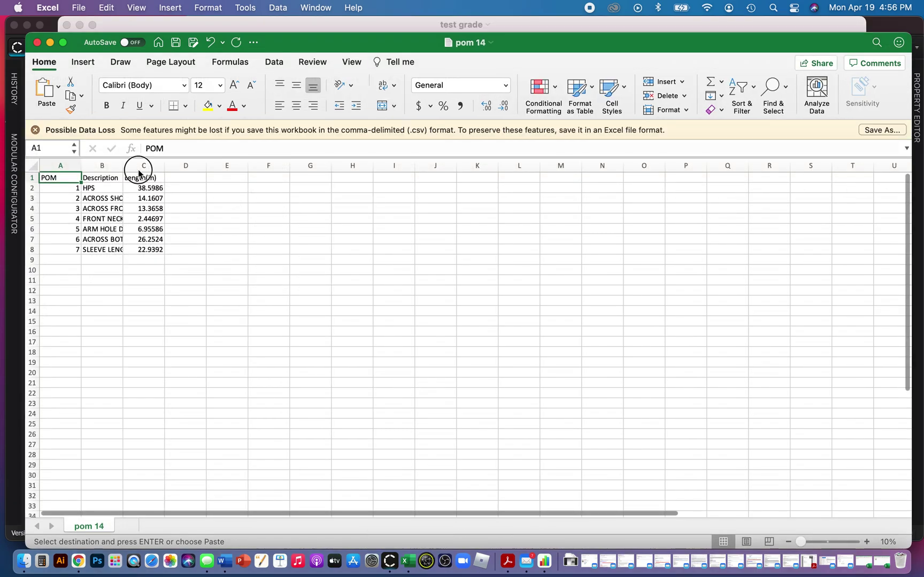
click(139, 170)
click(148, 188)
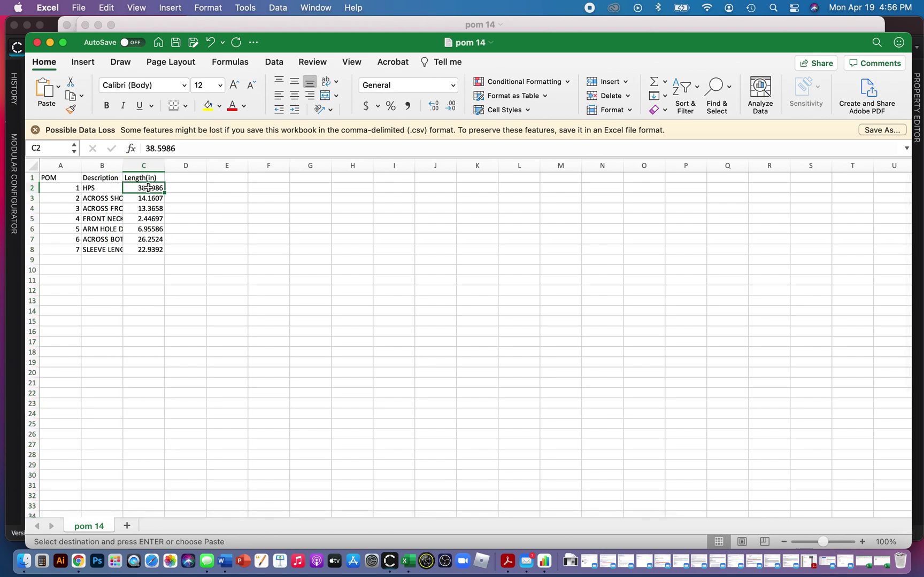
shift+click(151, 249)
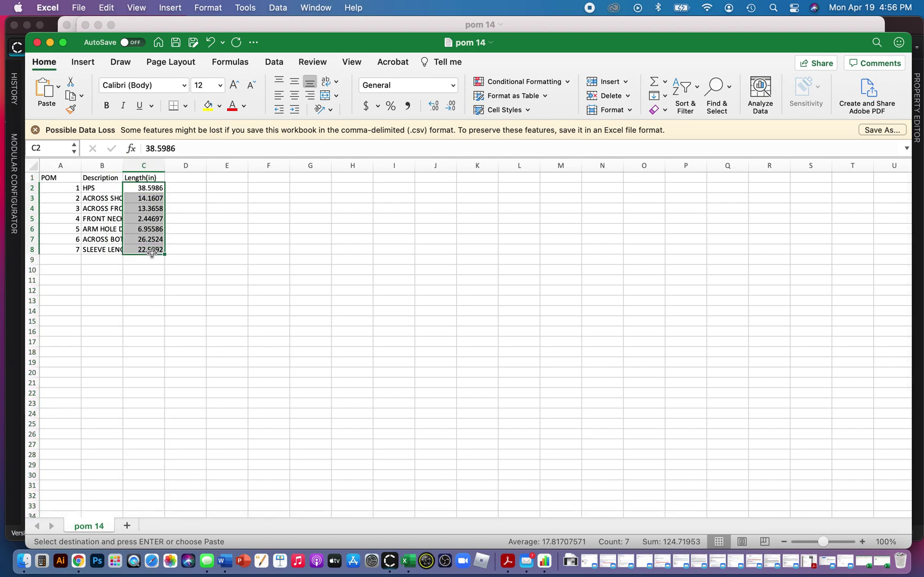
right_click(152, 255)
click(170, 267)
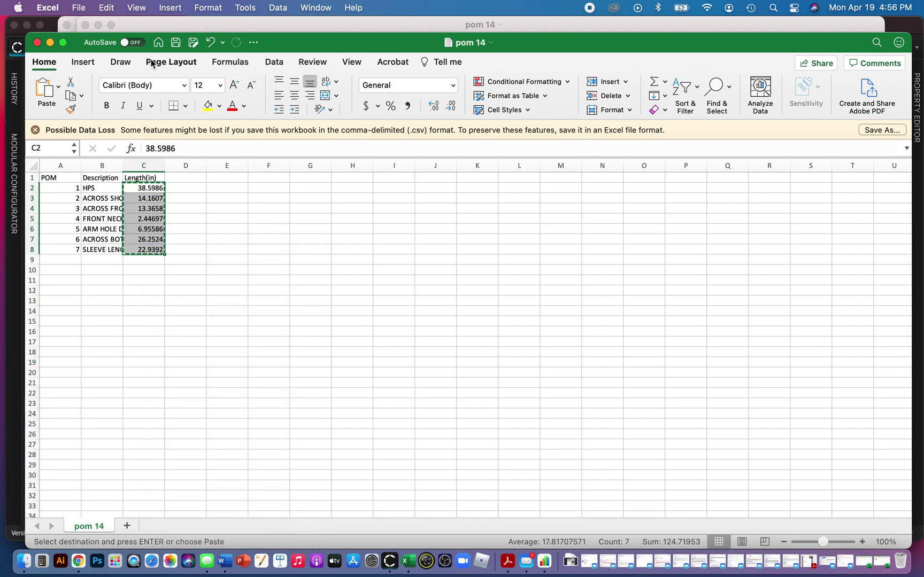
- Head column E of pom 10 'Size 14' and paste the size 14 lengths from E3 down (HPS 38.5986 to sleeve 22.9392)
click(50, 43)
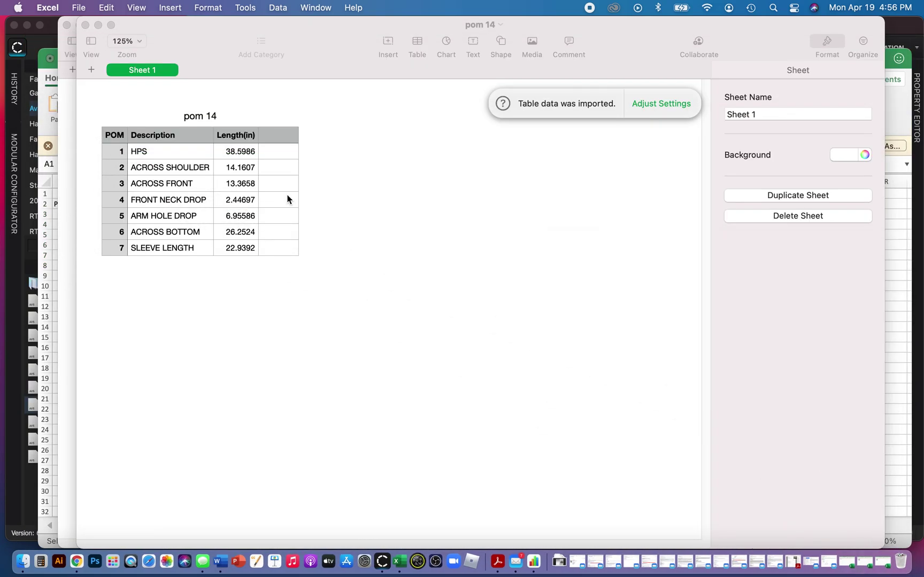
click(337, 195)
text(Size 14)
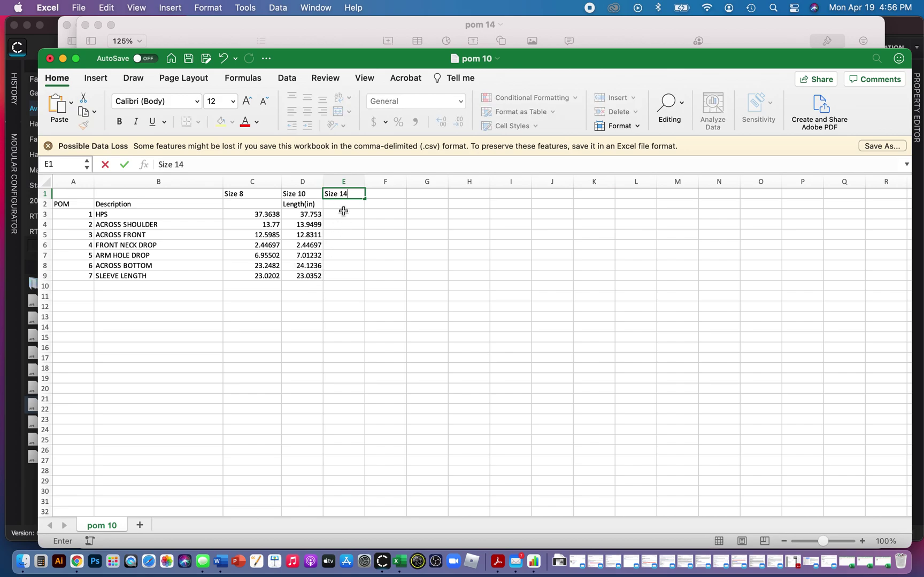
click(344, 215)
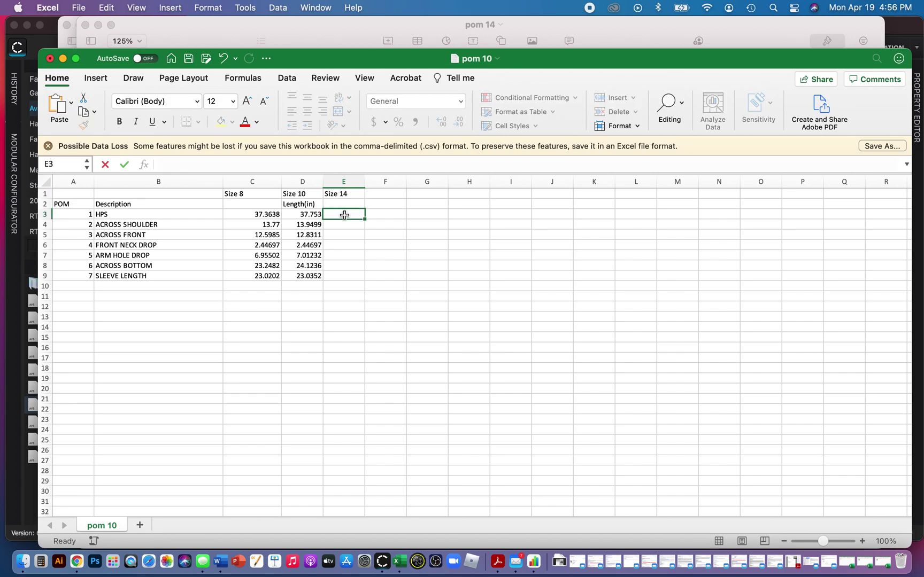
key(super+v)
click(513, 336)
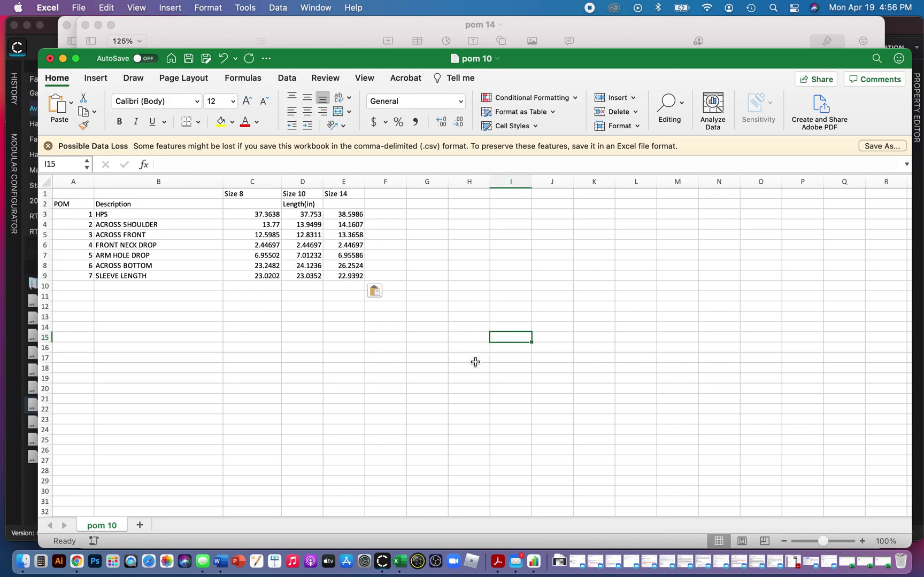